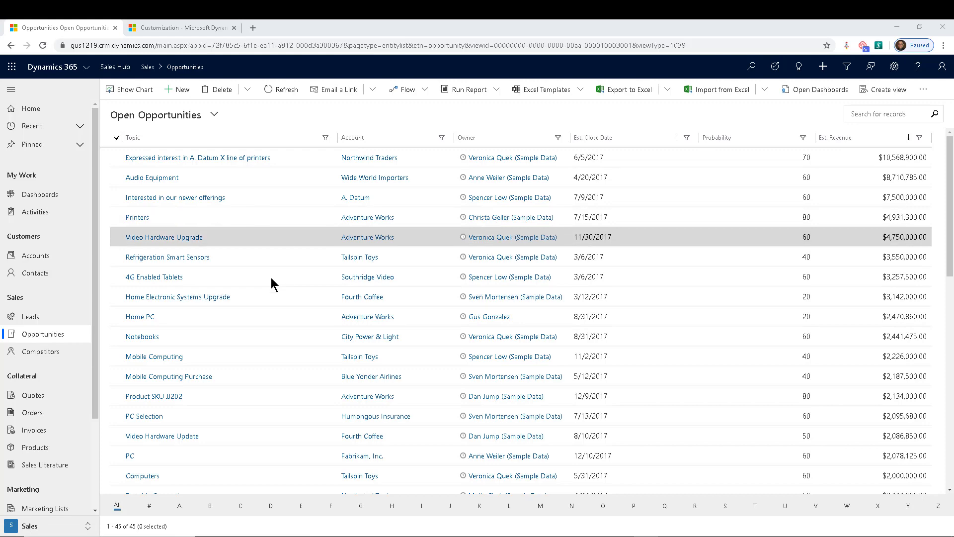
Check that Adventure Works, the Video Hardware Upgrade account, has 5,800 employees, then return to the opportunity
double_click(288, 233)
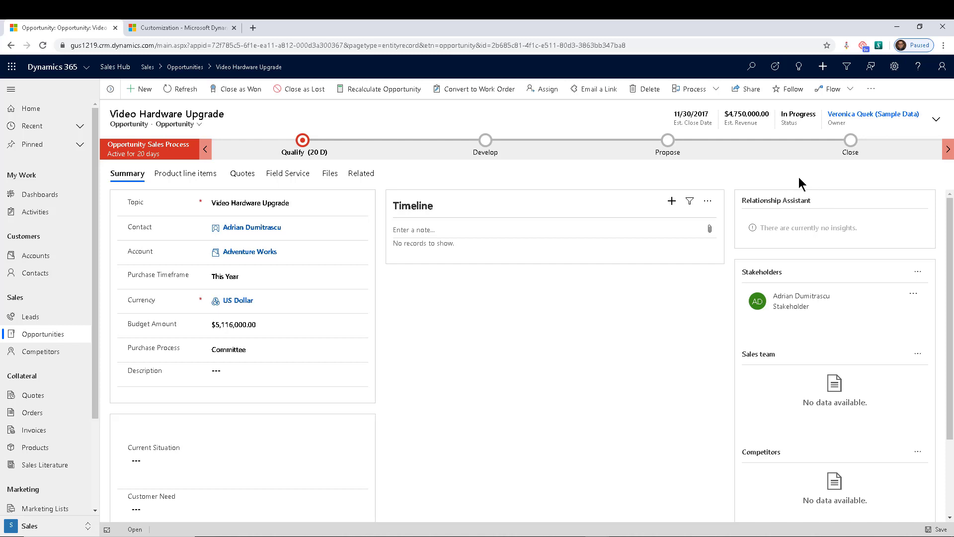
left_click(251, 254)
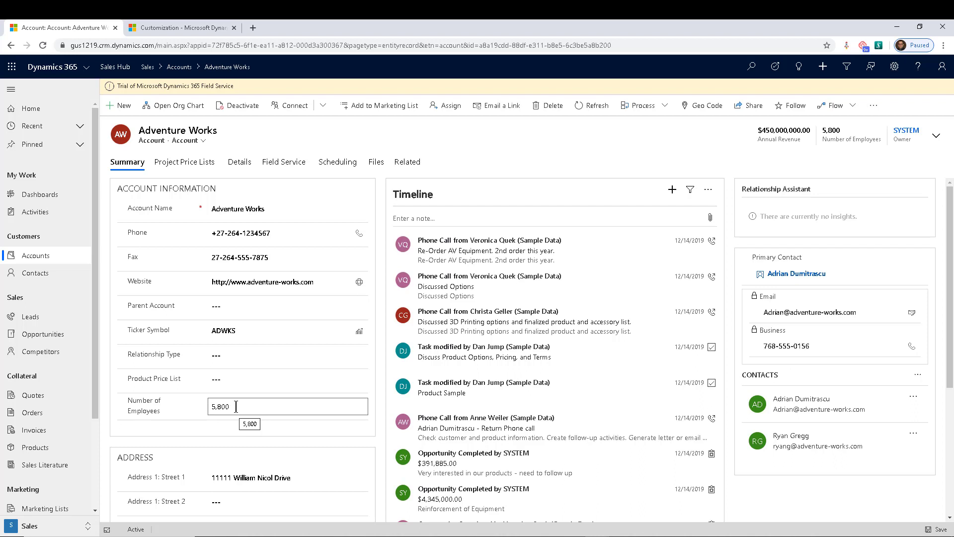
left_click(11, 46)
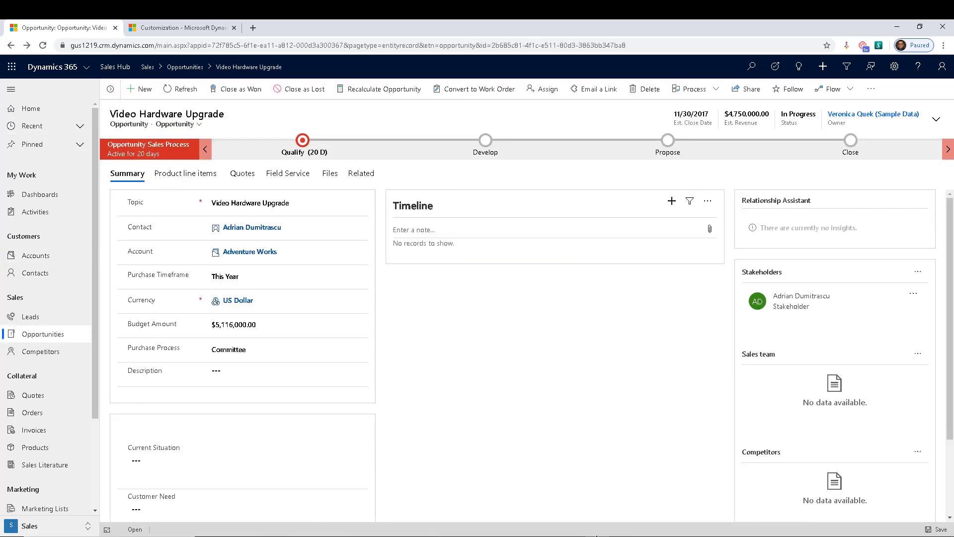
mouse_move(597, 536)
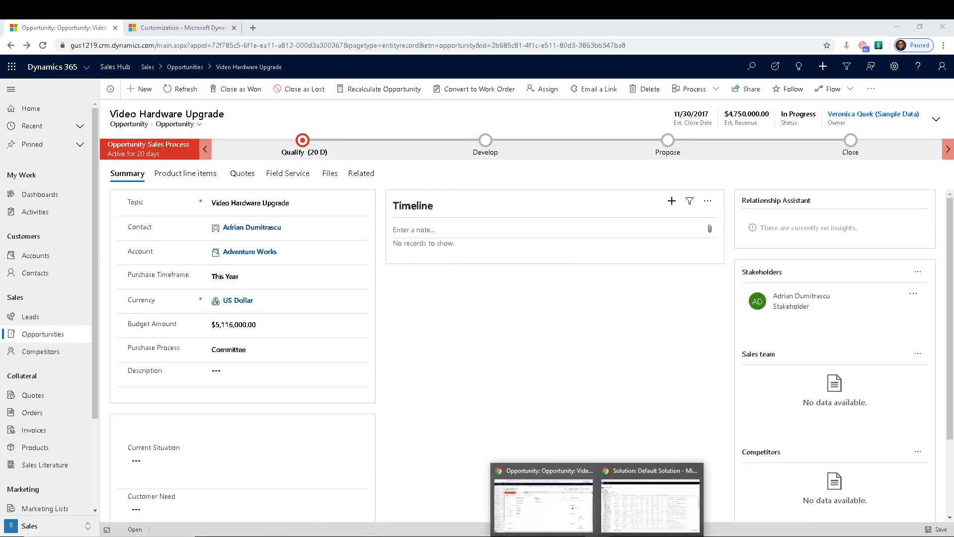
From the Default Solution window, start a new Opportunity field with its form maximized
left_click(638, 490)
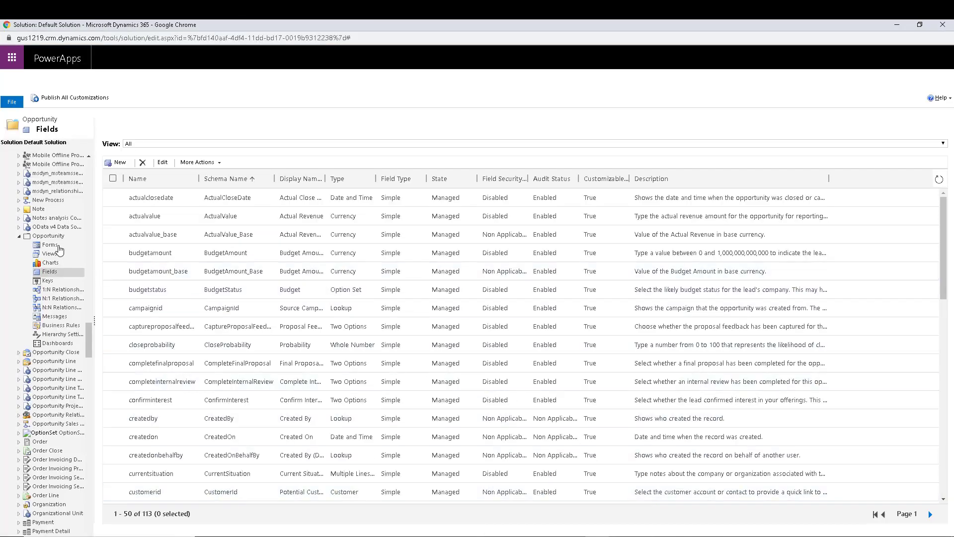
left_click(120, 163)
left_click(704, 95)
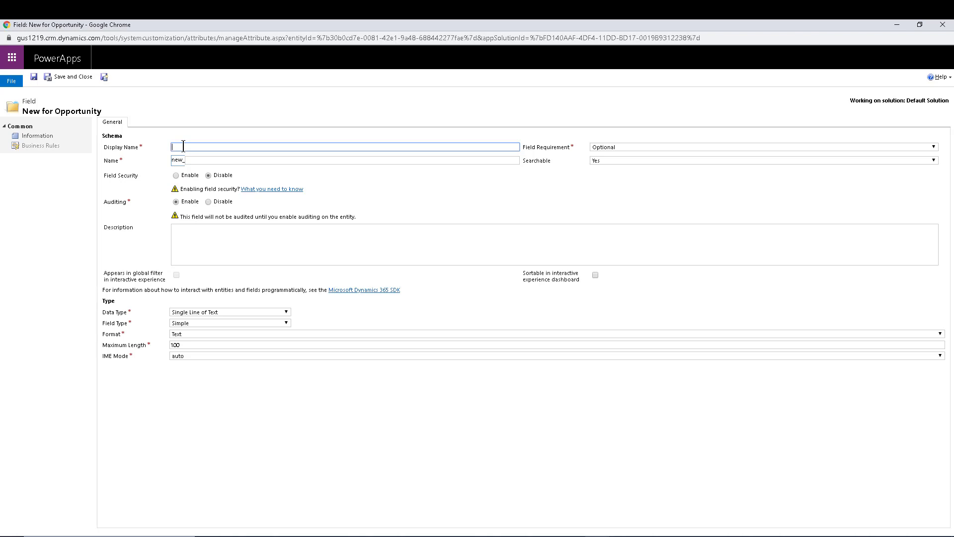
Create 'Est. Licensing Revenue' as a calculated Currency field, save it, and open its calculation editor
type("censing Reve")
type("nue")
type("Est.")
key("Tab")
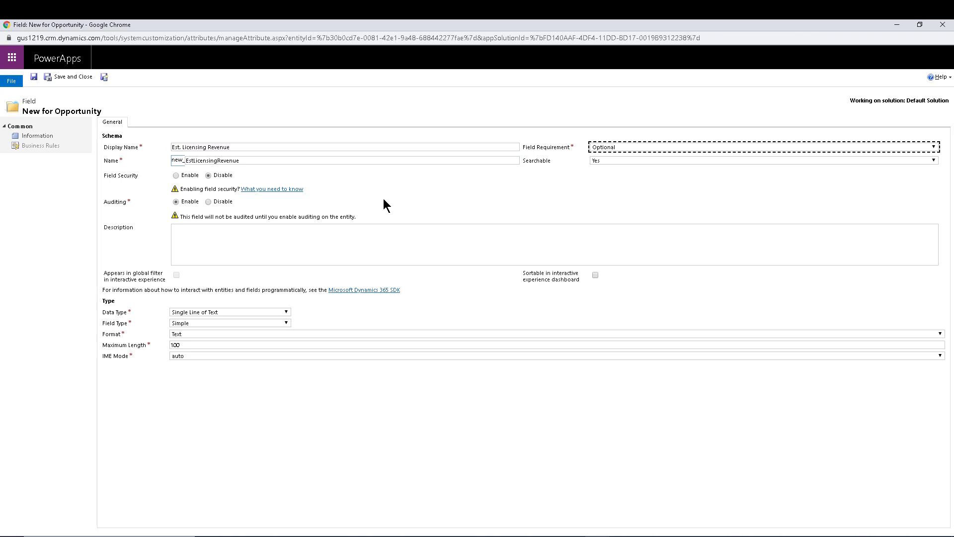
left_click(234, 312)
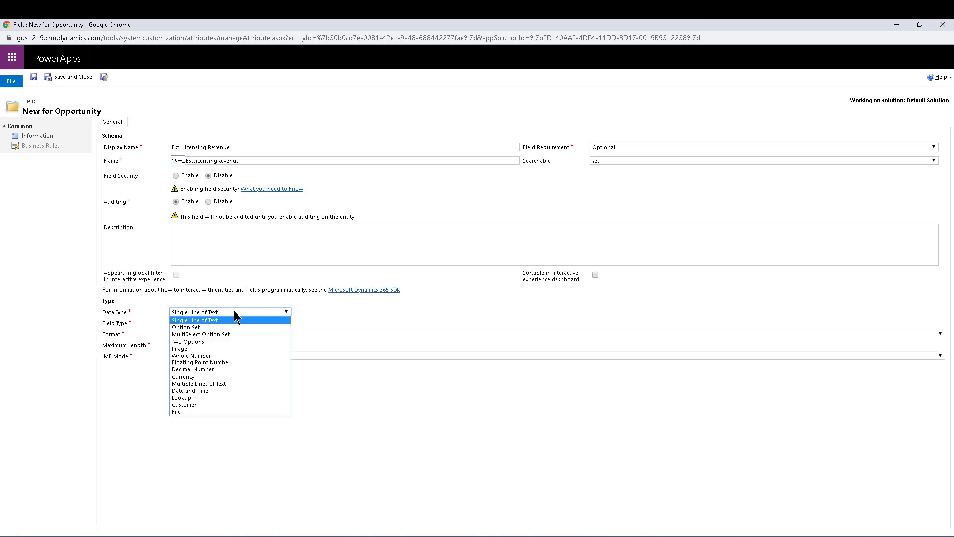
left_click(204, 377)
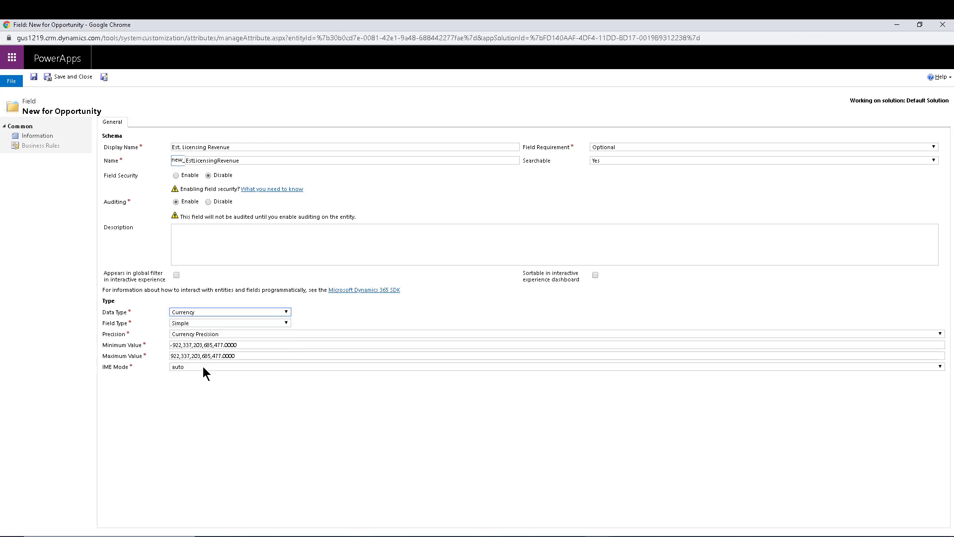
left_click(187, 323)
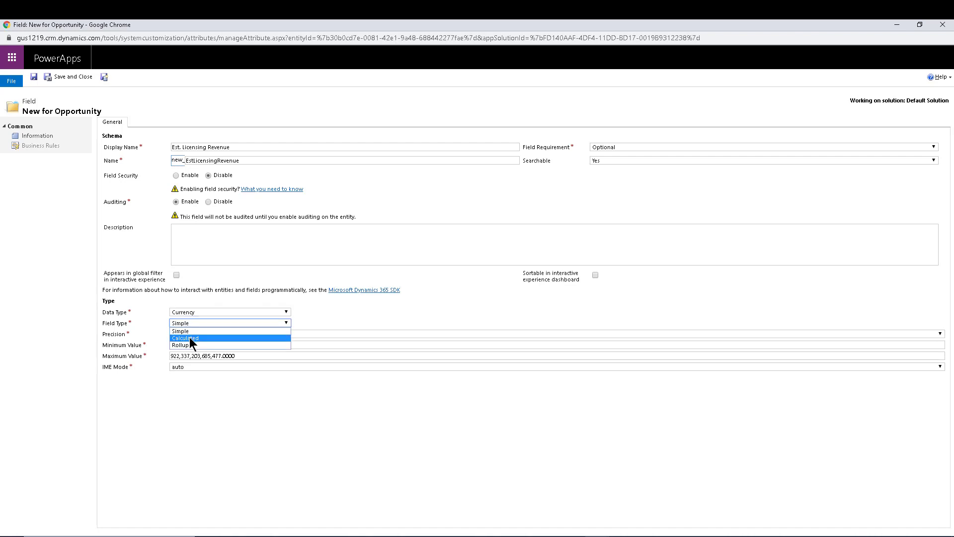
left_click(189, 336)
left_click(36, 76)
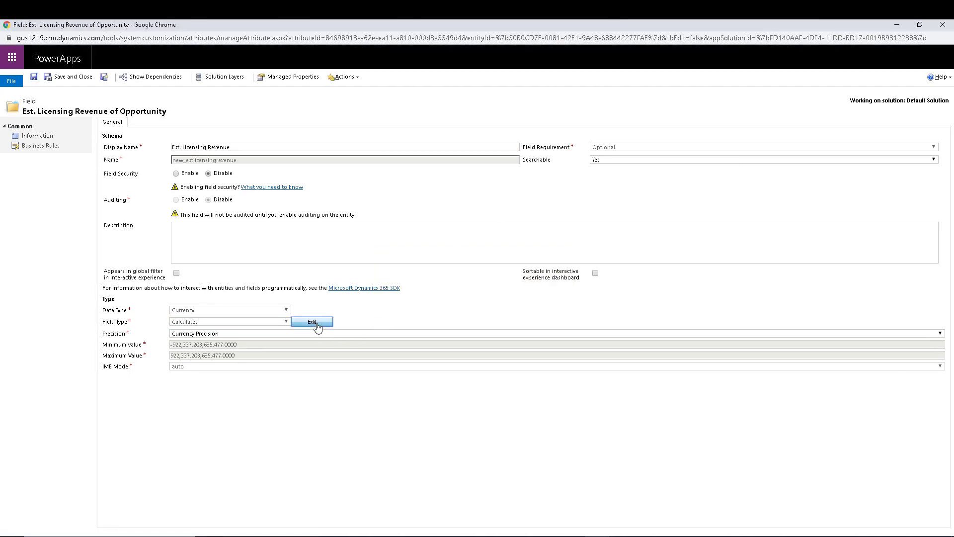
left_click(314, 322)
Add a calculation condition based on the parent Account entity
left_click(699, 97)
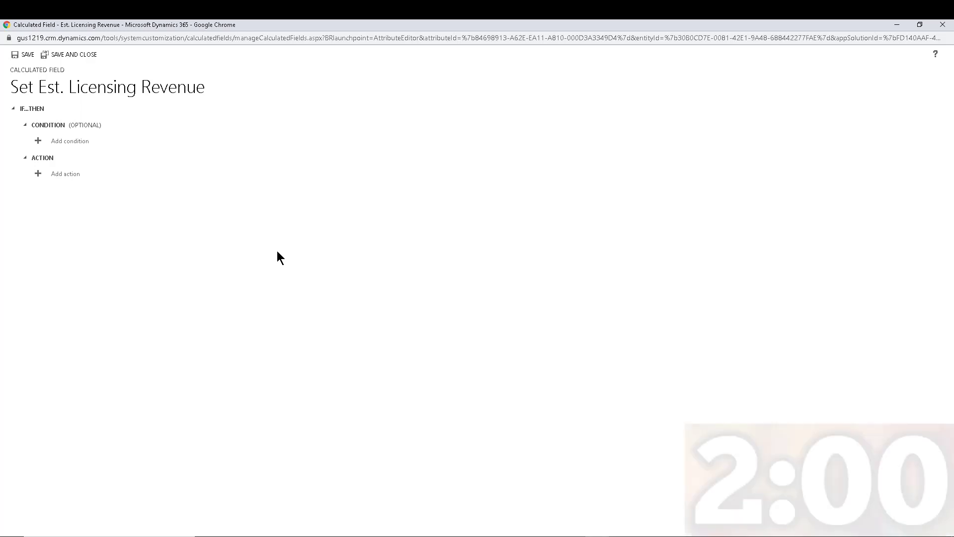
left_click(72, 142)
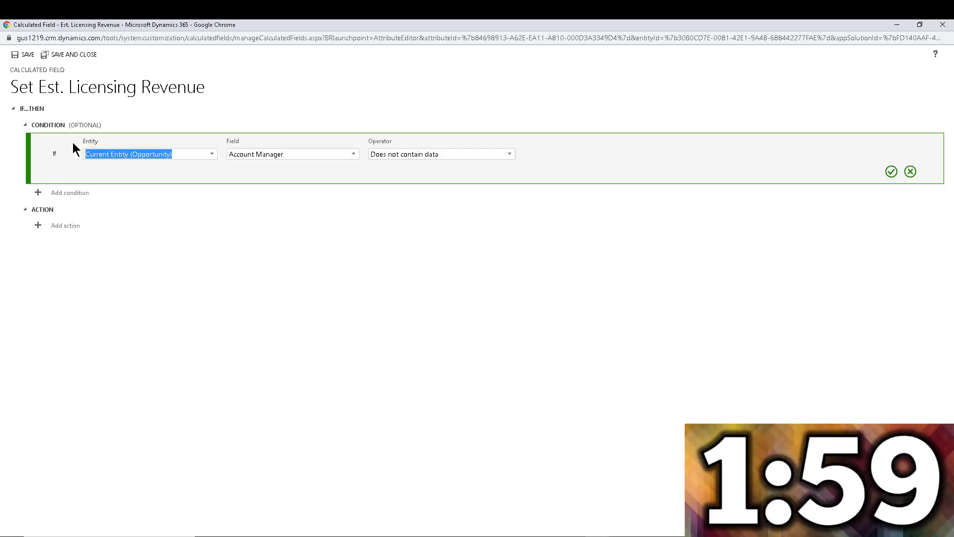
left_click(213, 155)
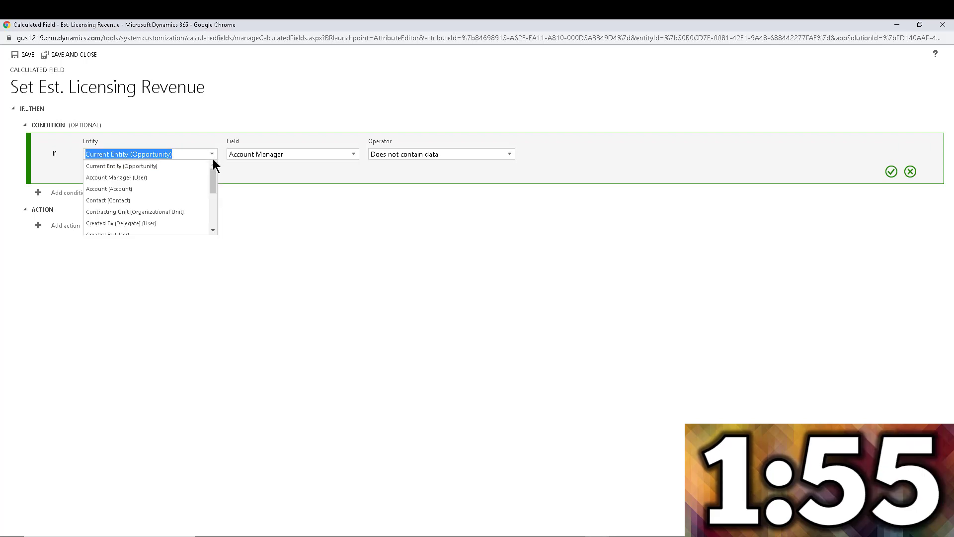
left_click(137, 189)
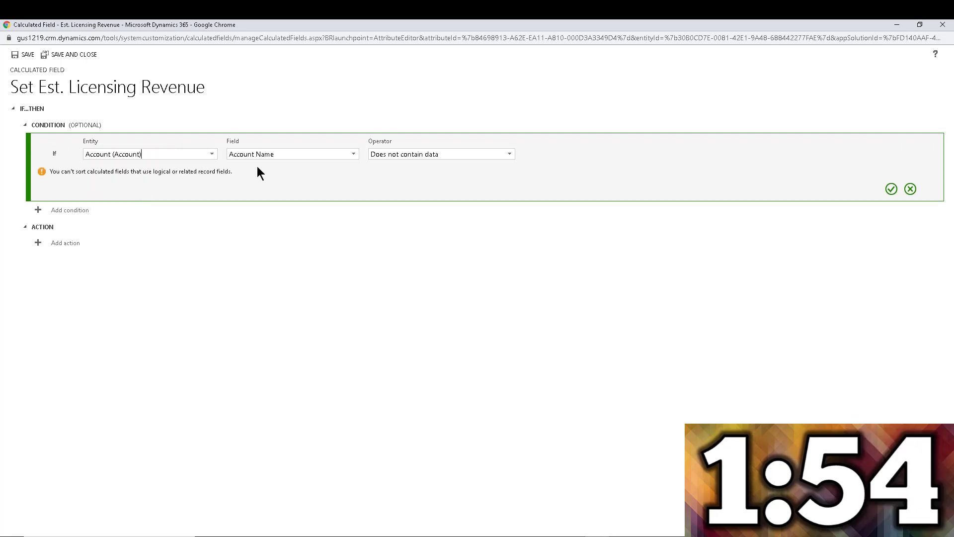
Set the condition to Number of Employees contains data and commit it
left_click(349, 154)
key("BackSpace")
key("BackSpace")
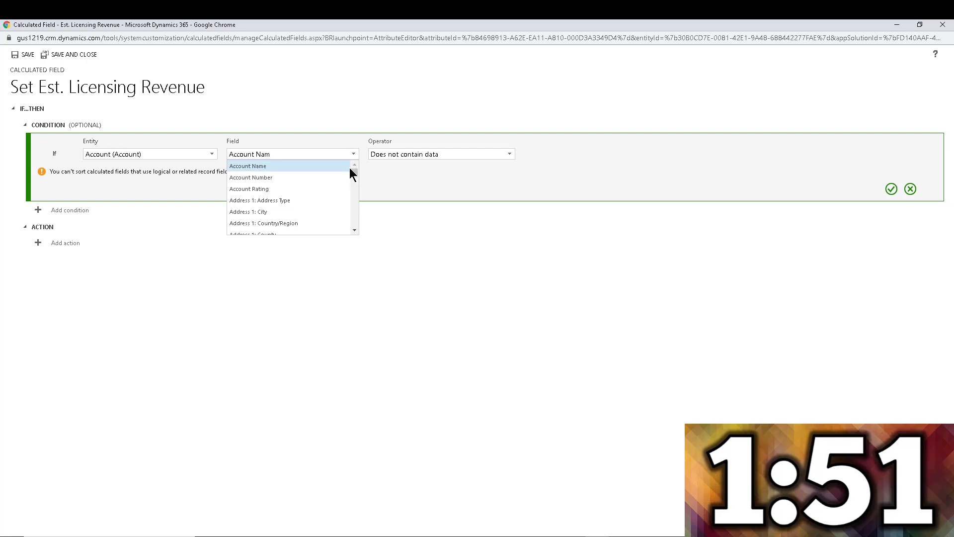
key("ctrl+a")
key("BackSpace")
type("Num")
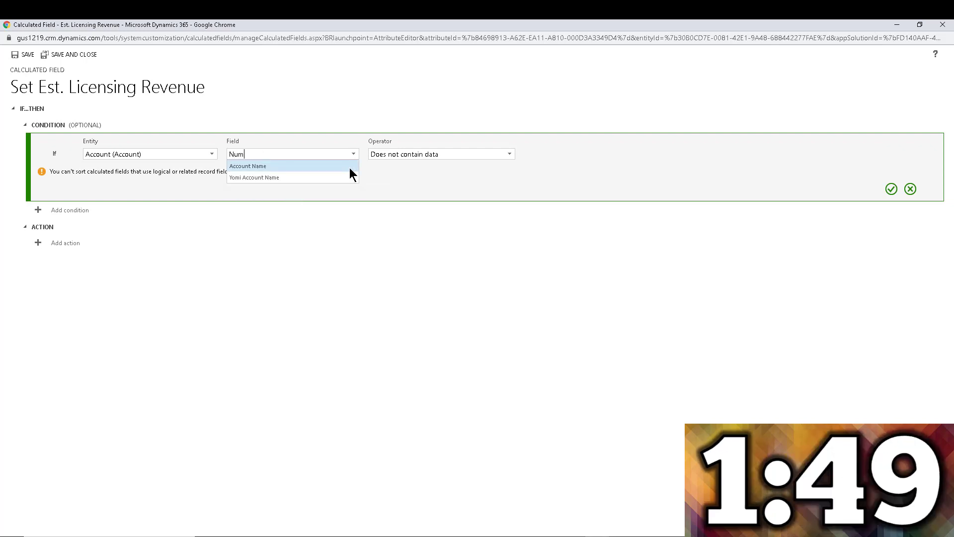
left_click(296, 178)
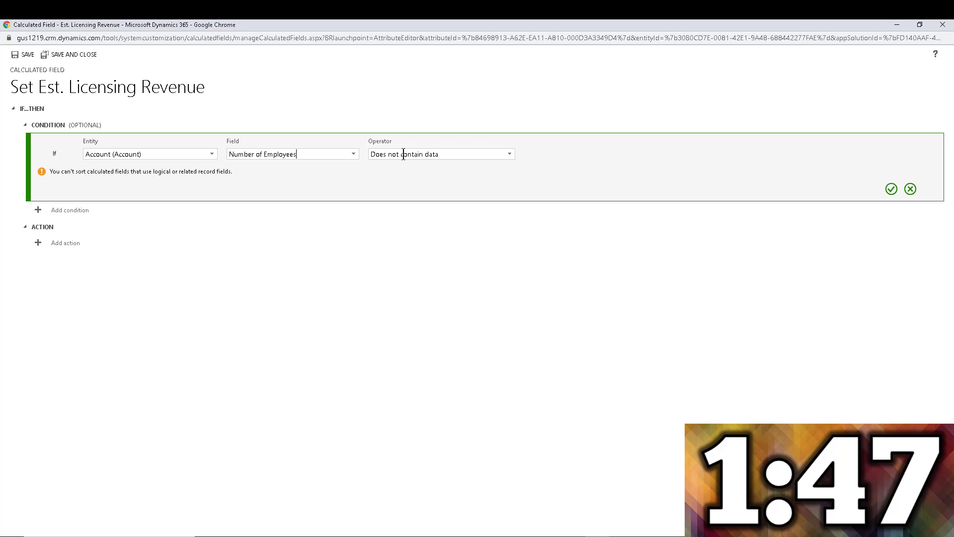
left_click(512, 155)
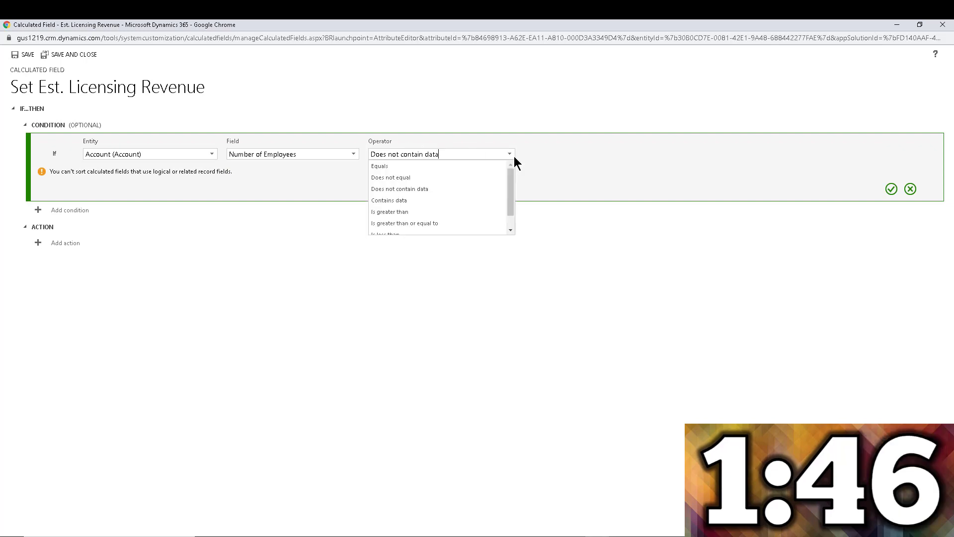
left_click(442, 200)
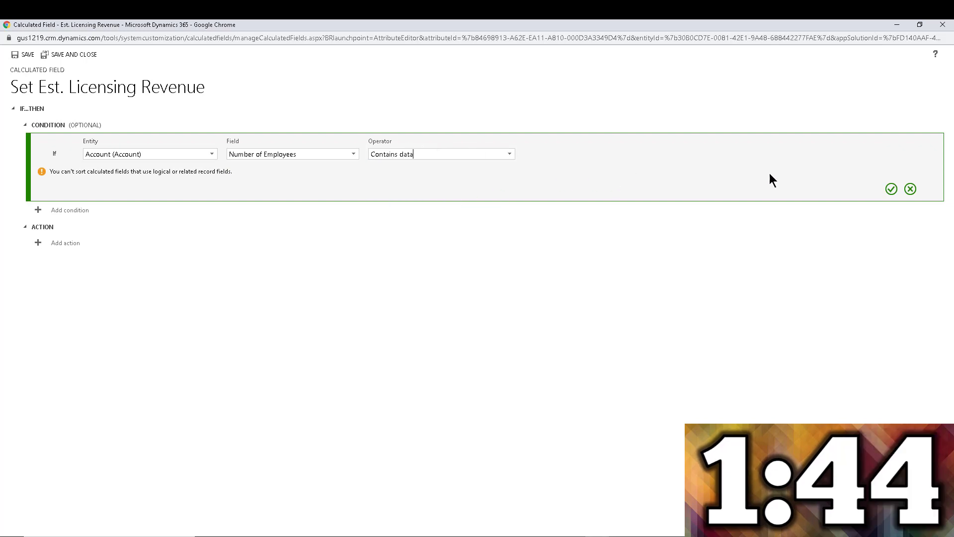
left_click(891, 188)
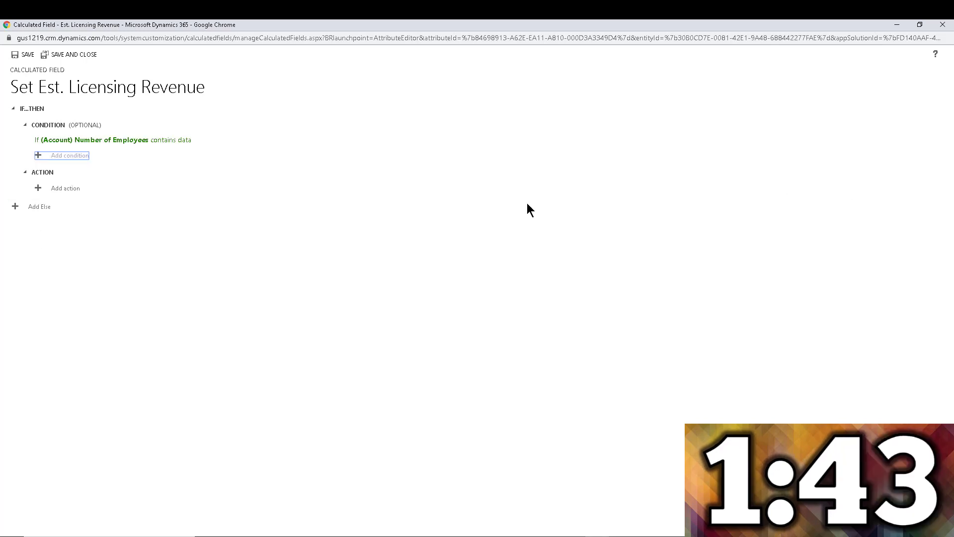
Set the action formula to (parentaccountid.numberofemployees * 10) * 12 and confirm it
left_click(70, 192)
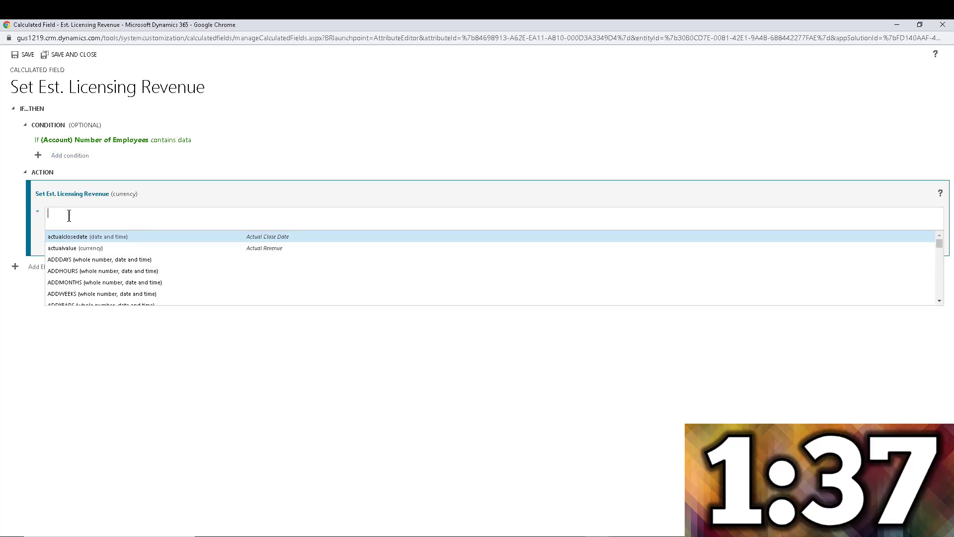
type("(")
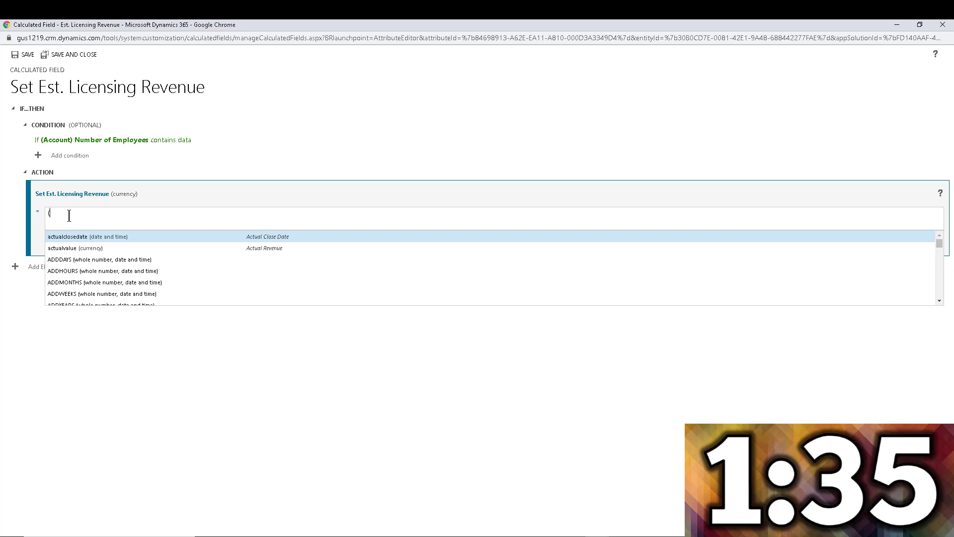
type("ac")
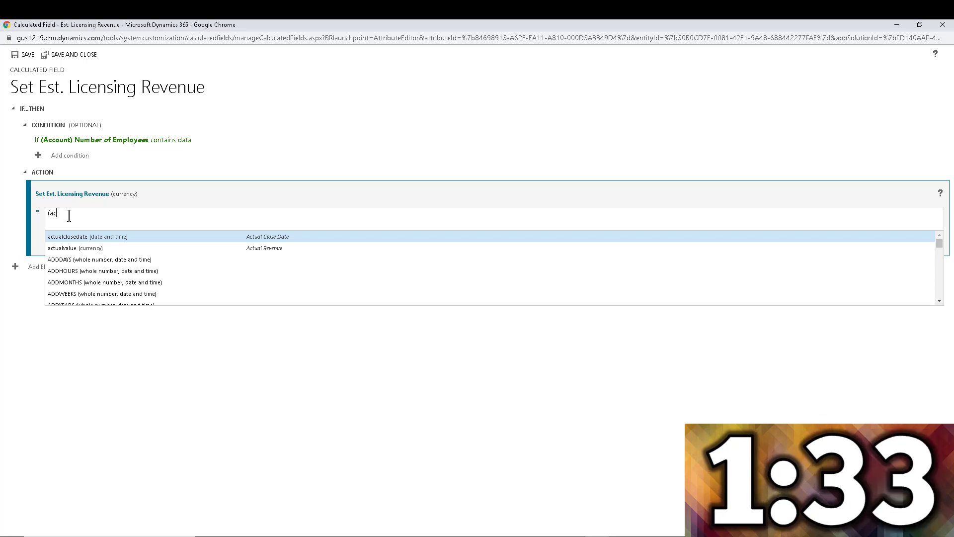
type("count")
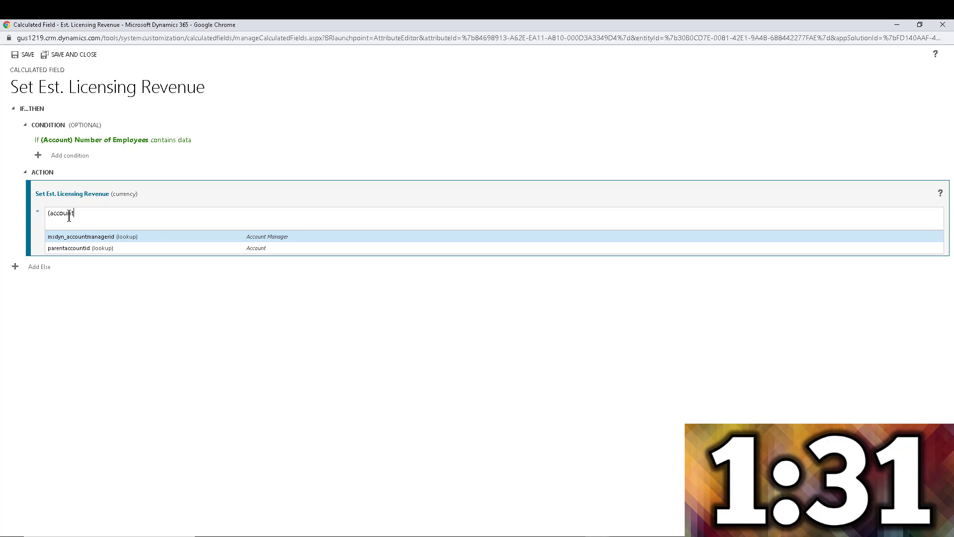
left_click(83, 248)
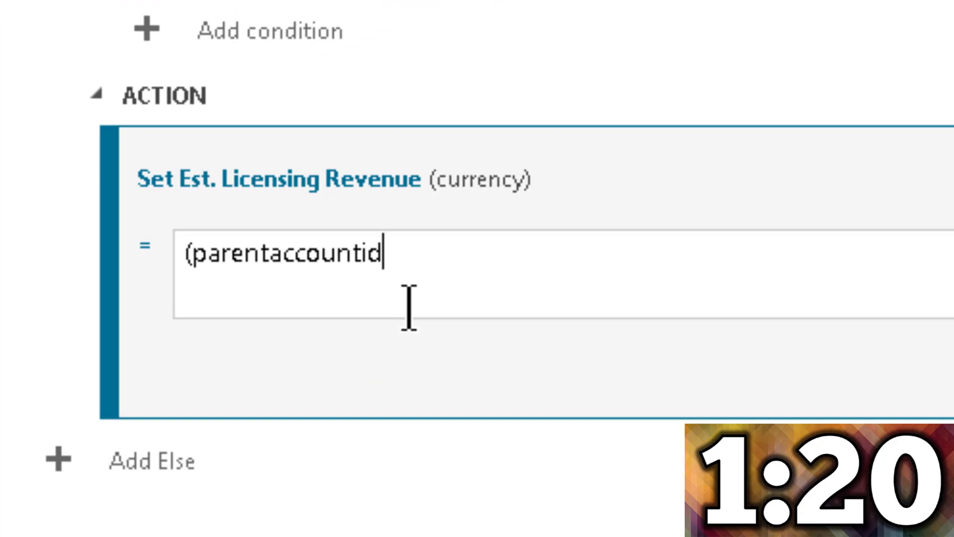
type(".")
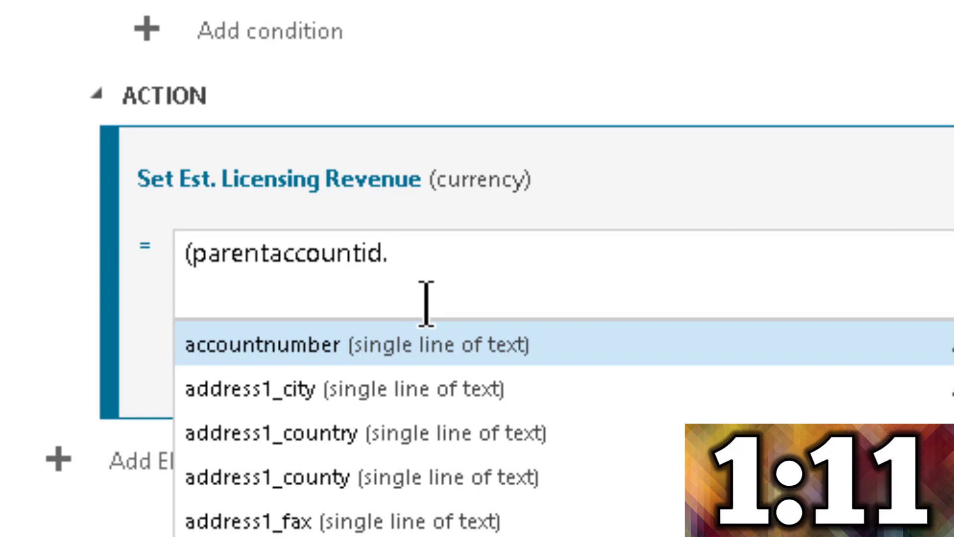
type("numb")
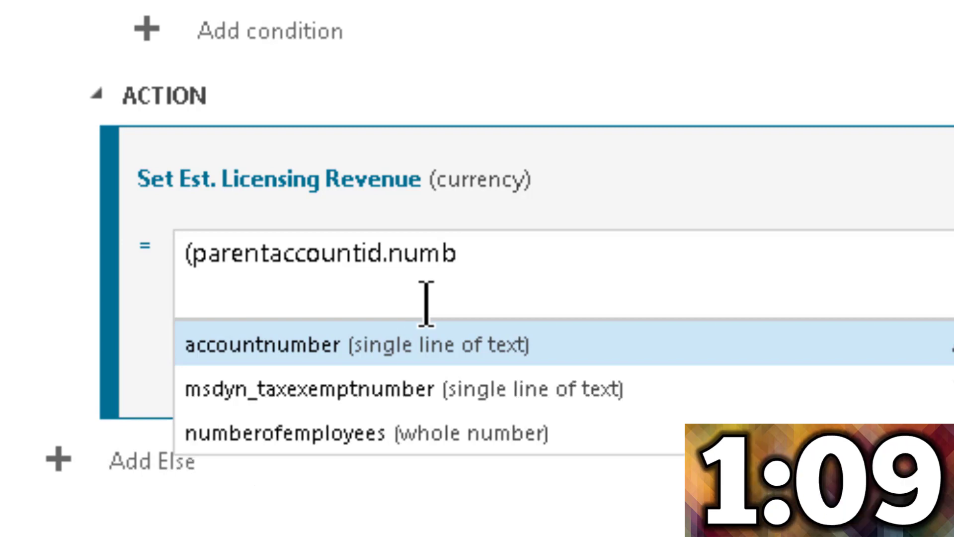
left_click(411, 440)
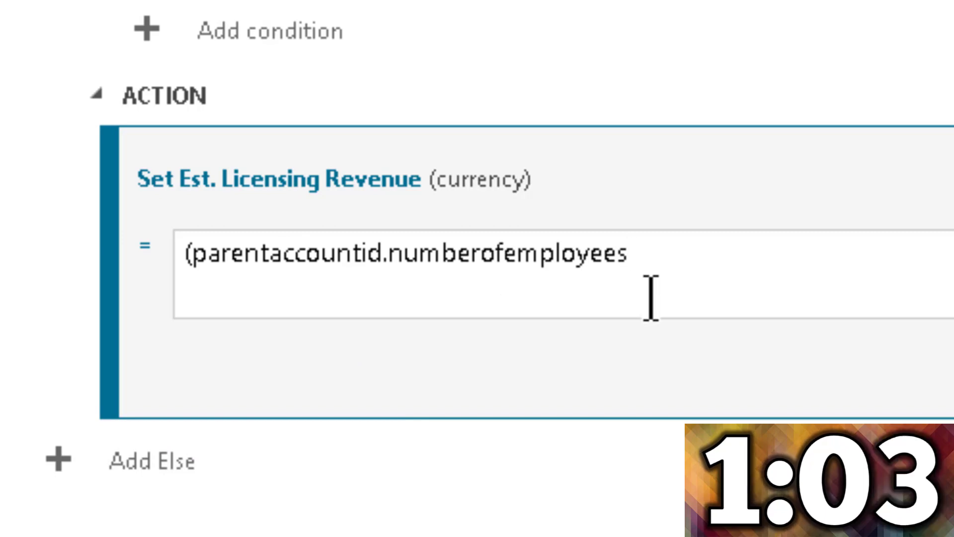
type("*")
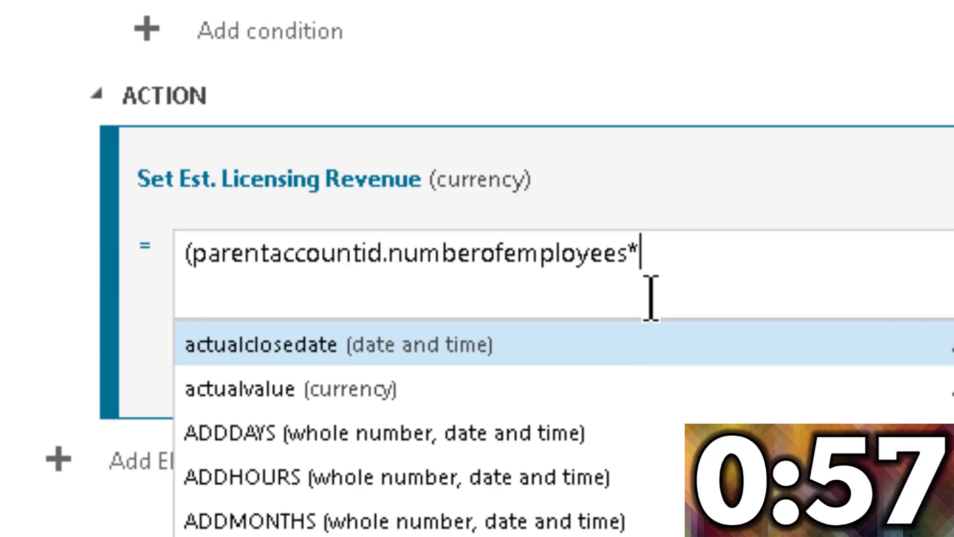
type("10")
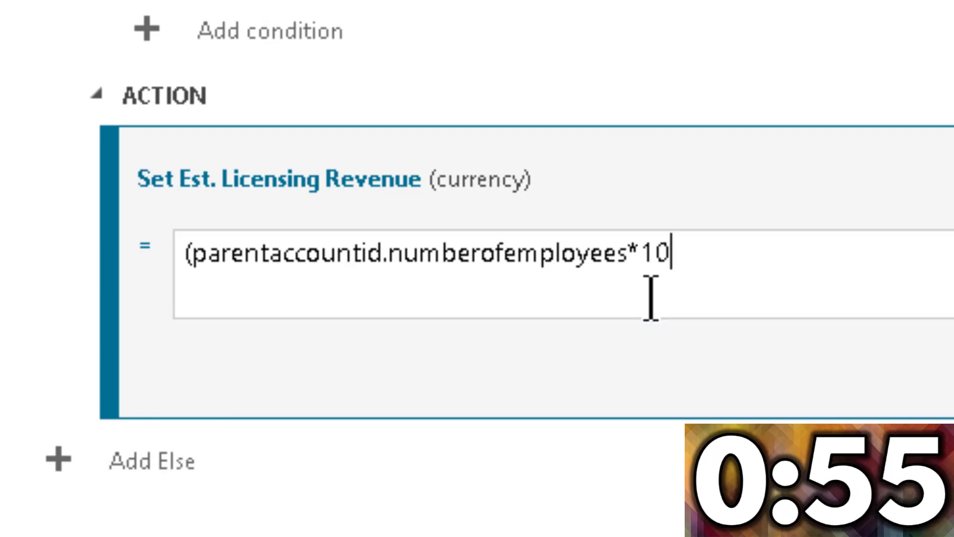
type(")")
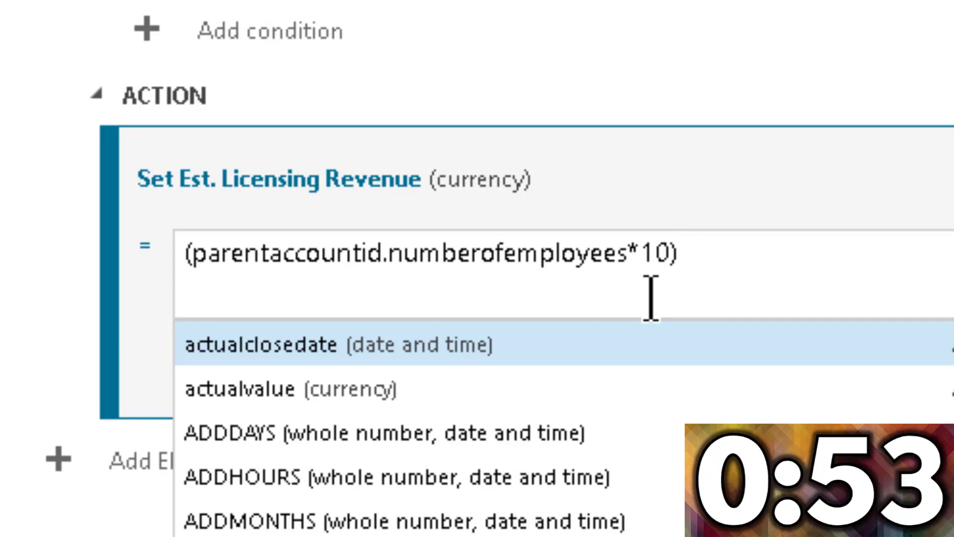
type("*12")
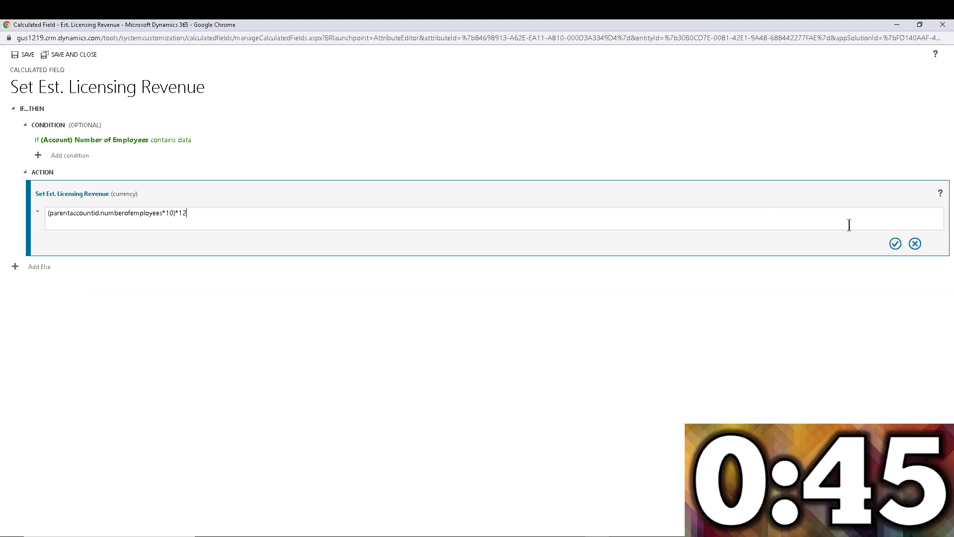
left_click(893, 243)
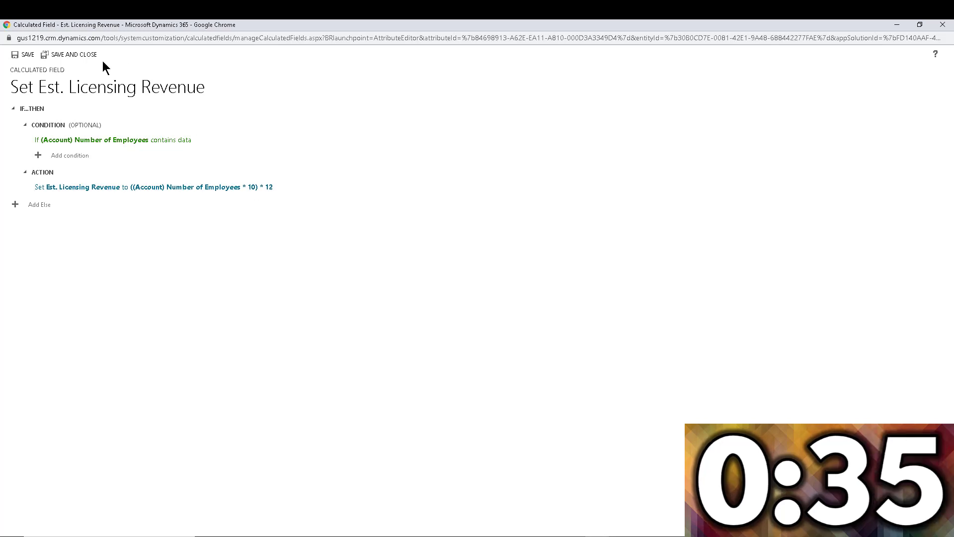
Save and close the calculated field, then open the main Opportunity form in the form editor
left_click(80, 56)
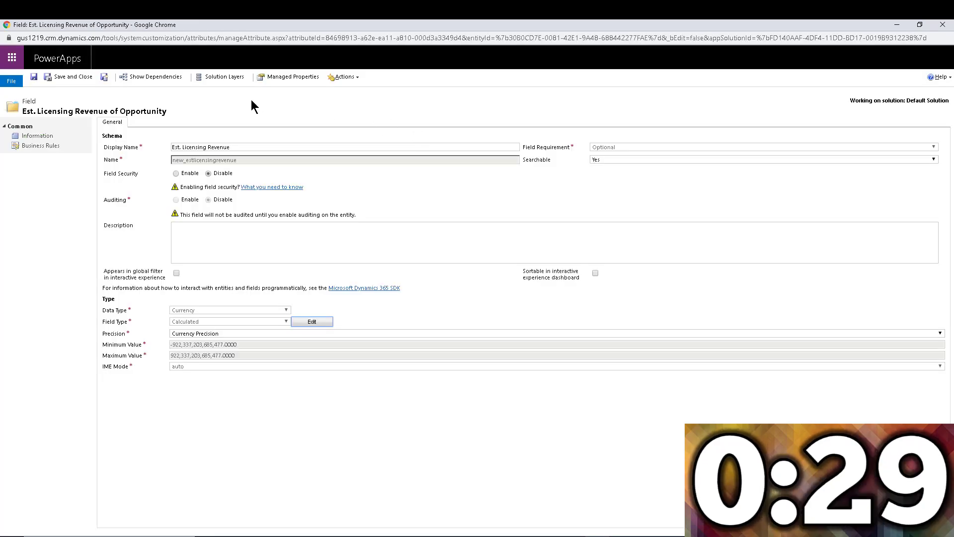
left_click(68, 77)
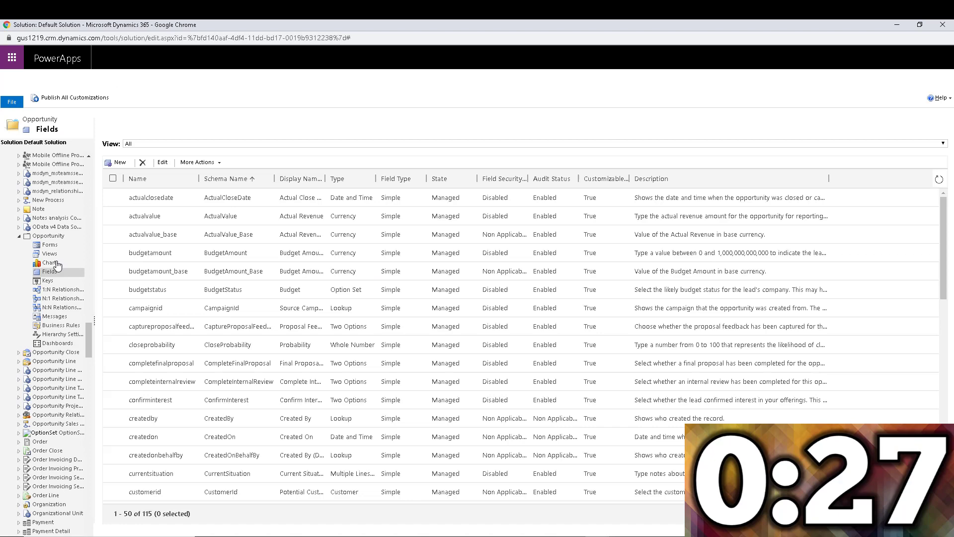
left_click(49, 246)
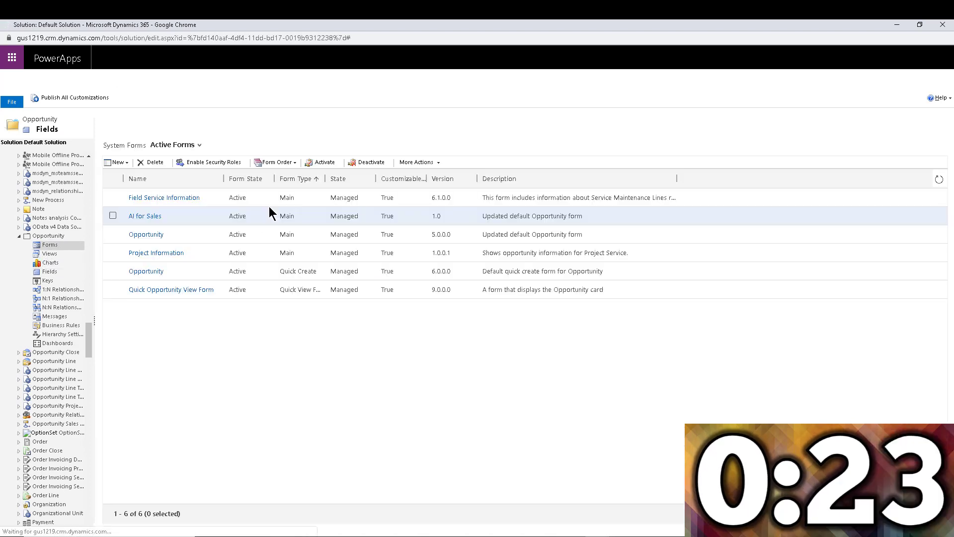
double_click(247, 237)
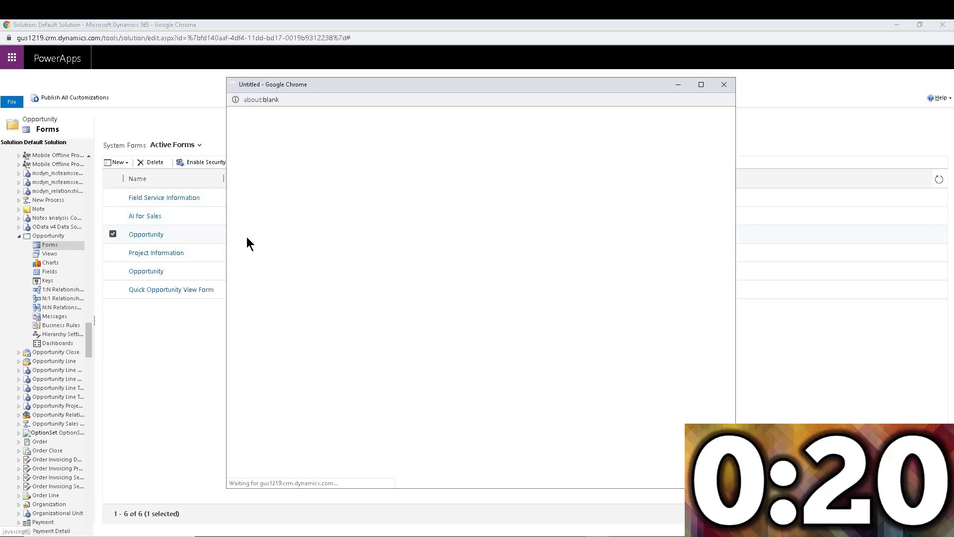
Place Est. Licensing Revenue above Relationship Assistant on the Opportunity form, publish, and save and close
left_click(702, 83)
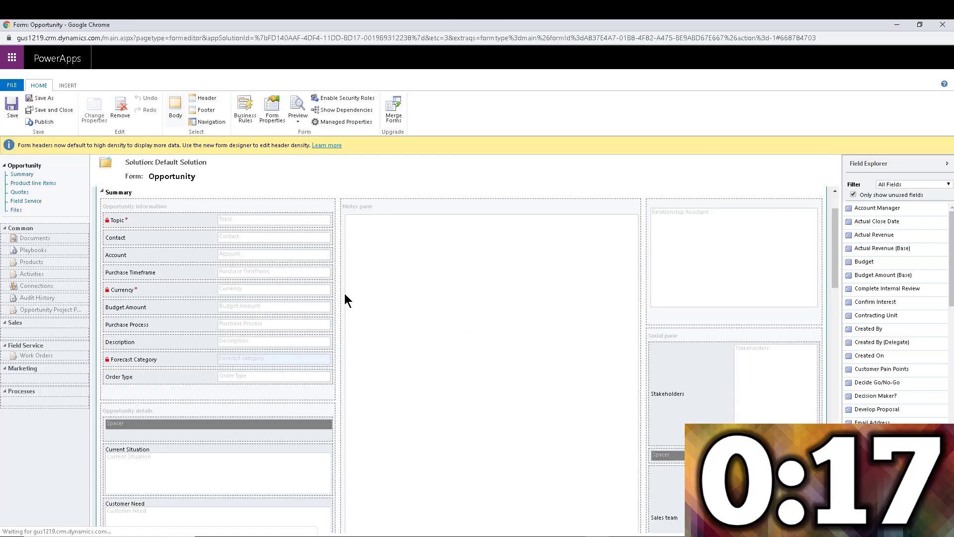
left_click(895, 185)
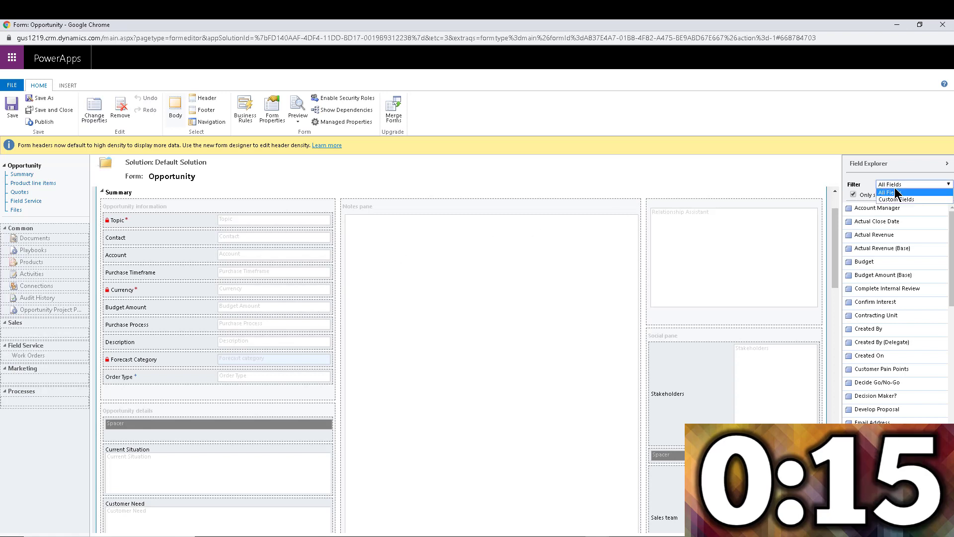
left_click(897, 202)
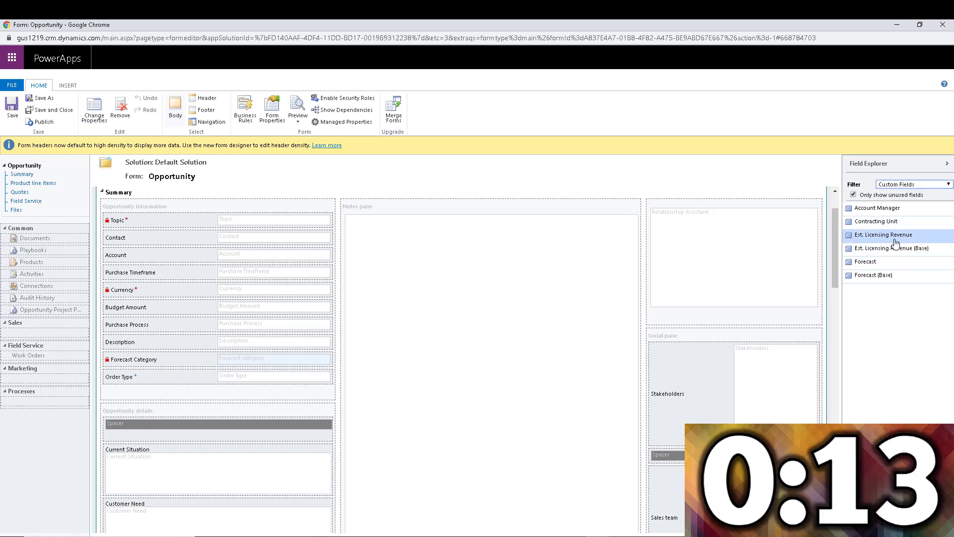
left_click_drag(890, 237, 689, 215)
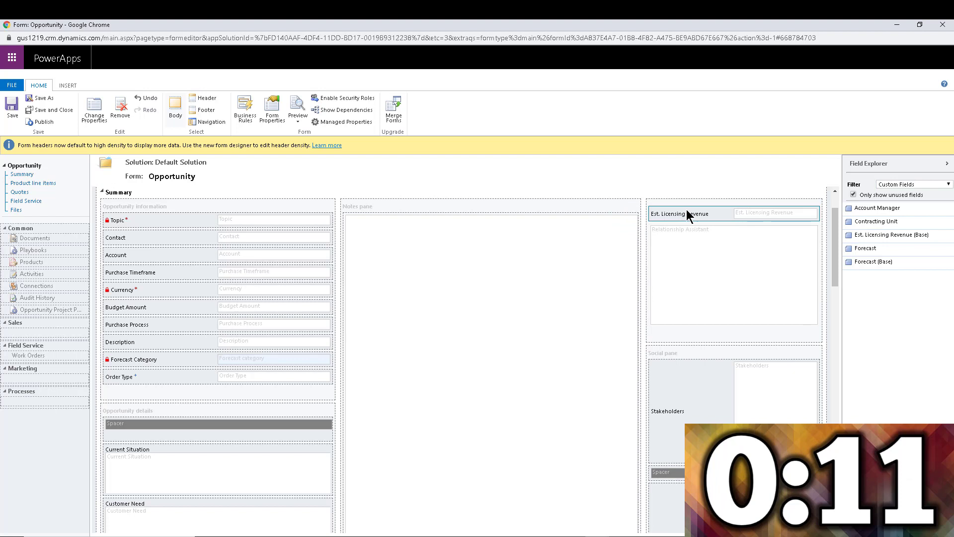
left_click(42, 122)
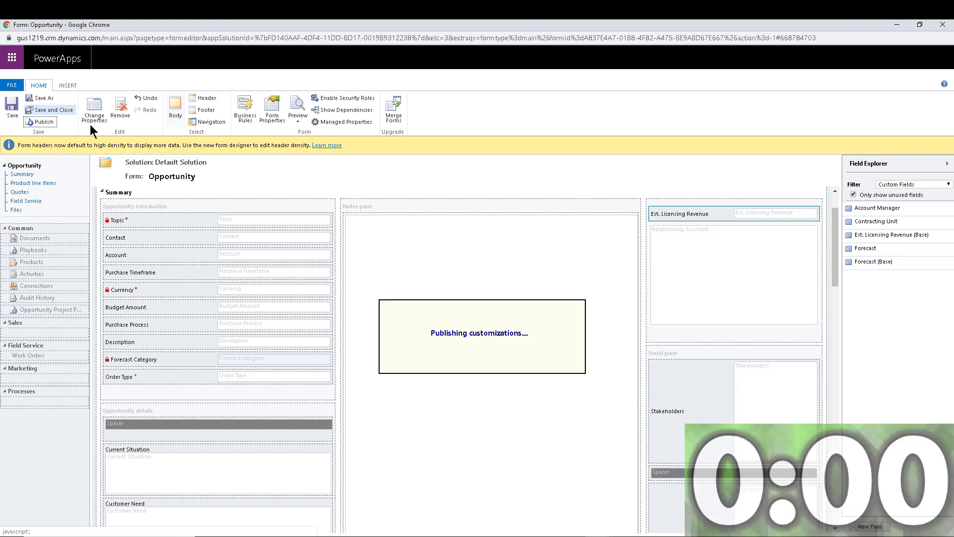
left_click(53, 112)
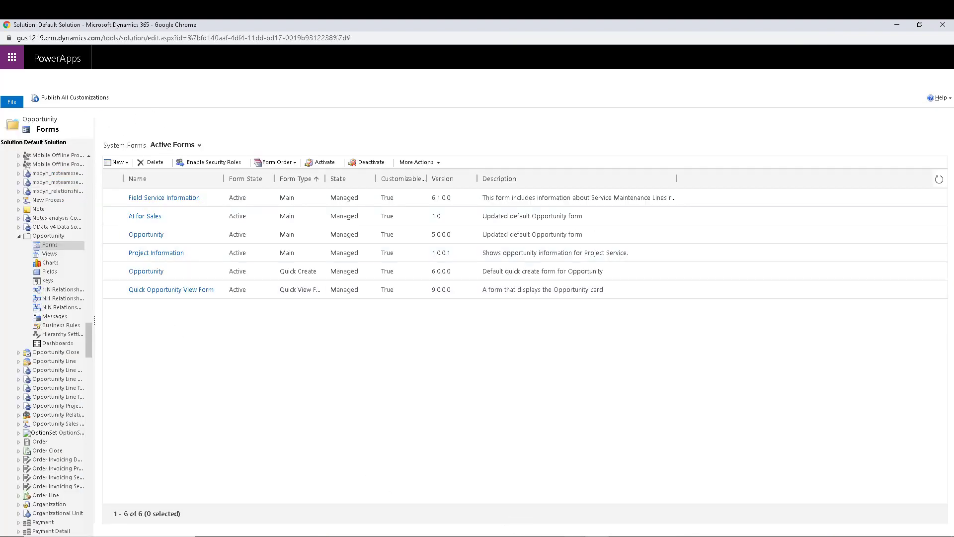
Refresh the Video Hardware Upgrade record so Est. Licensing Revenue shows $696,000.00
mouse_move(577, 535)
left_click(543, 512)
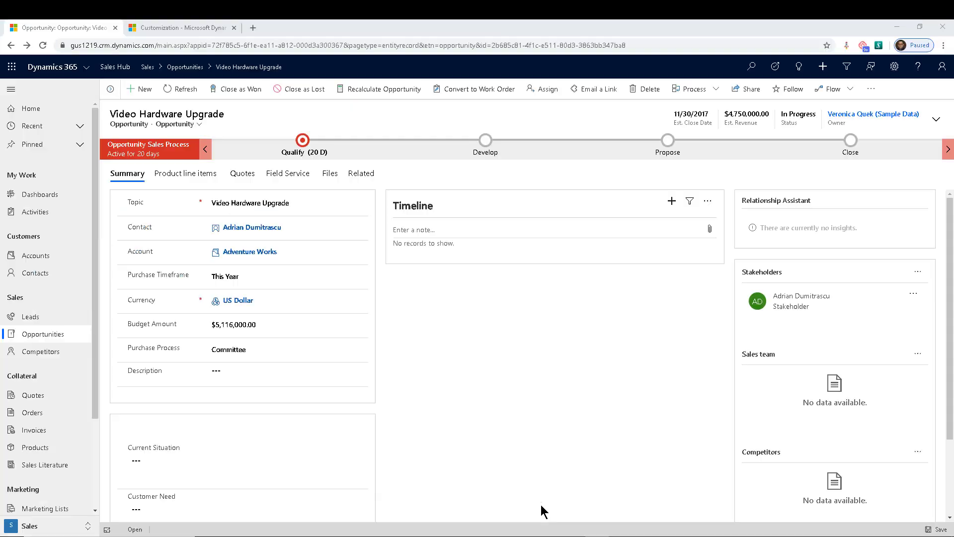
key("F5")
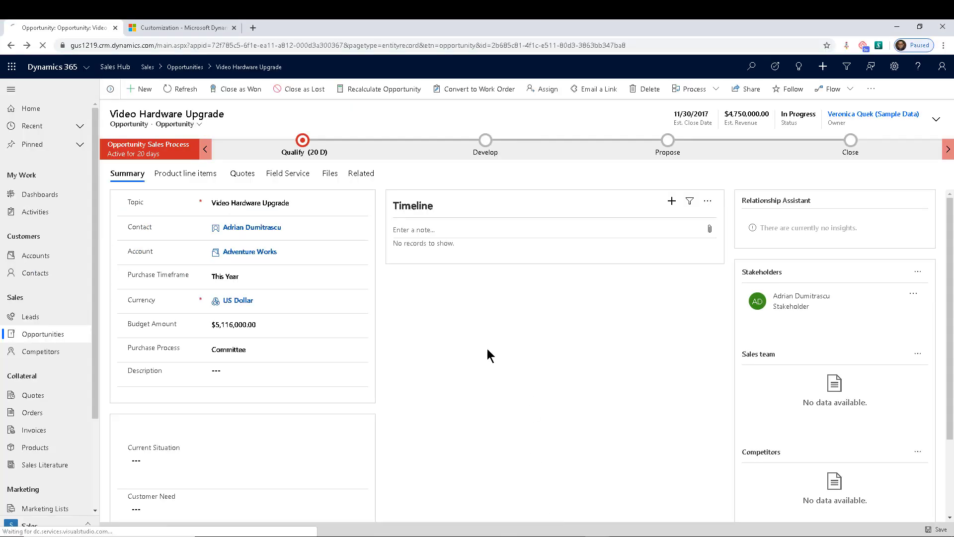